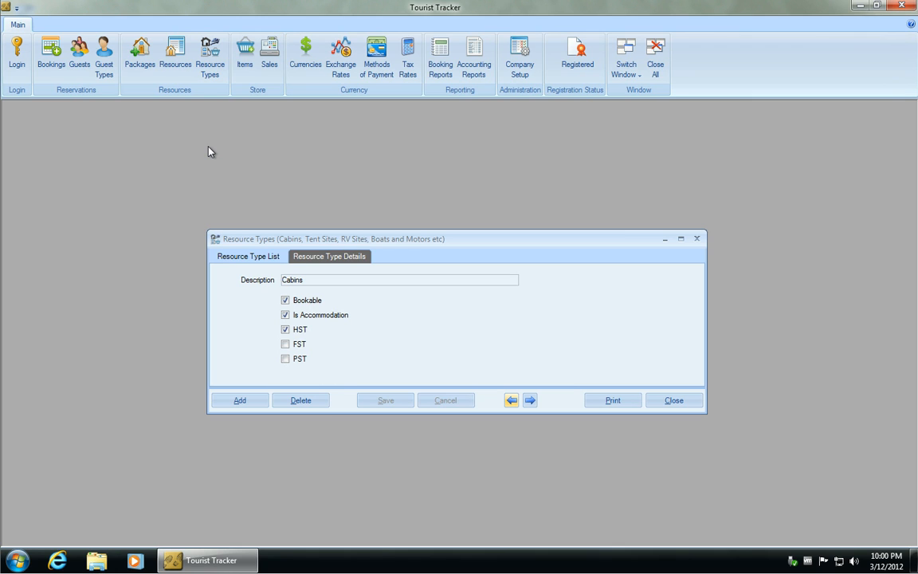
- Rename the Rentals resource type to "Boats and Motors" and save it
{"action": "left_click", "coordinate": [276, 261]}
{"action": "left_click", "coordinate": [279, 310]}
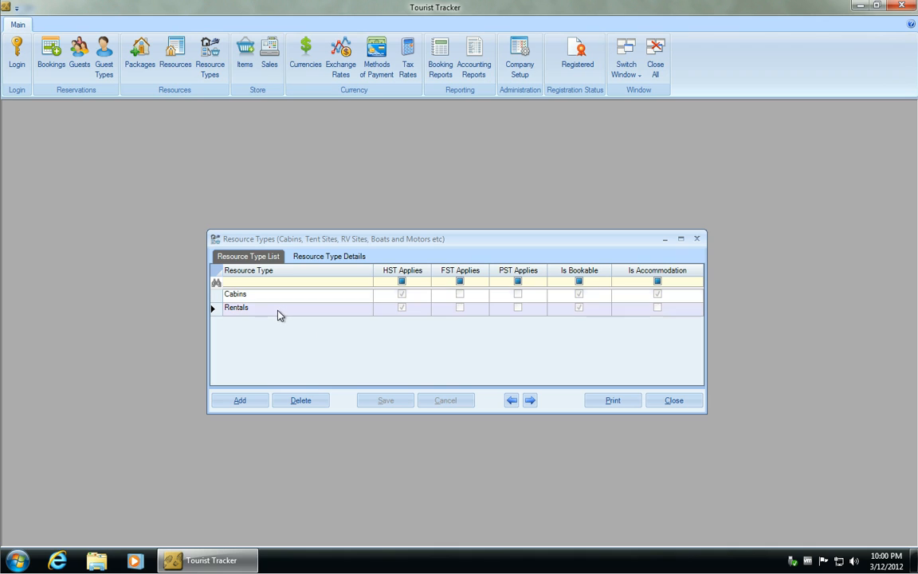
{"action": "left_click", "coordinate": [331, 257]}
{"action": "type", "text": "B"}
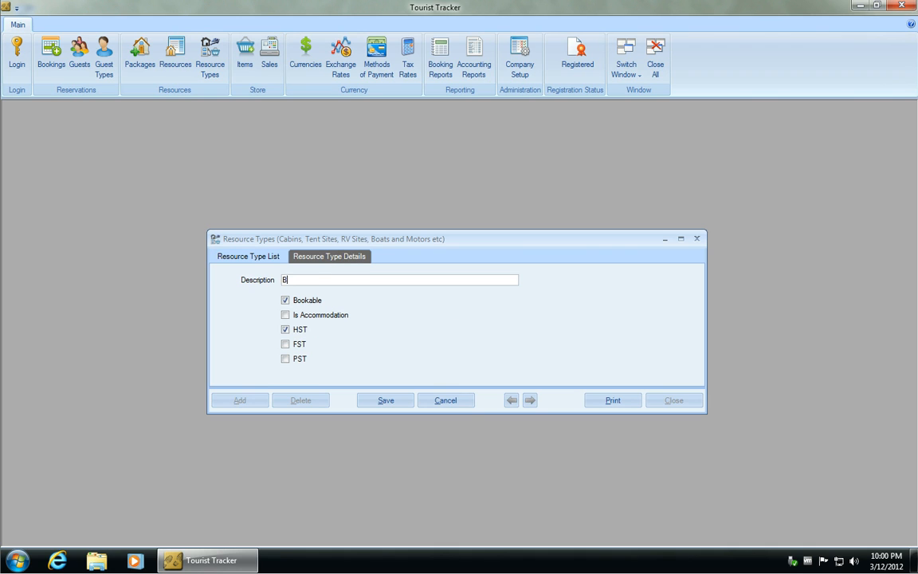
{"action": "type", "text": "oats and Motors"}
{"action": "left_click", "coordinate": [384, 400]}
- Add and save a resource type described as "Canoes", keeping the default options
{"action": "left_click", "coordinate": [246, 406]}
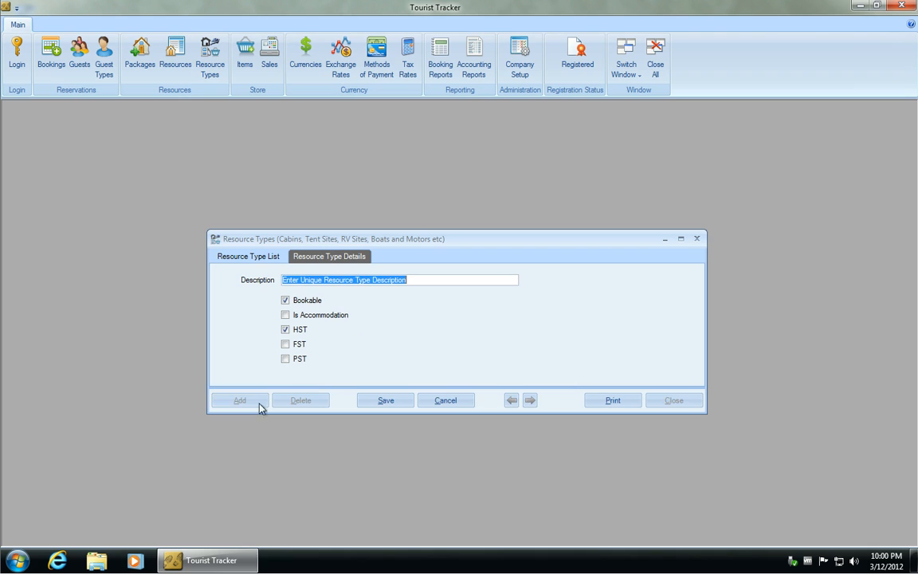
{"action": "type", "text": "Canoes"}
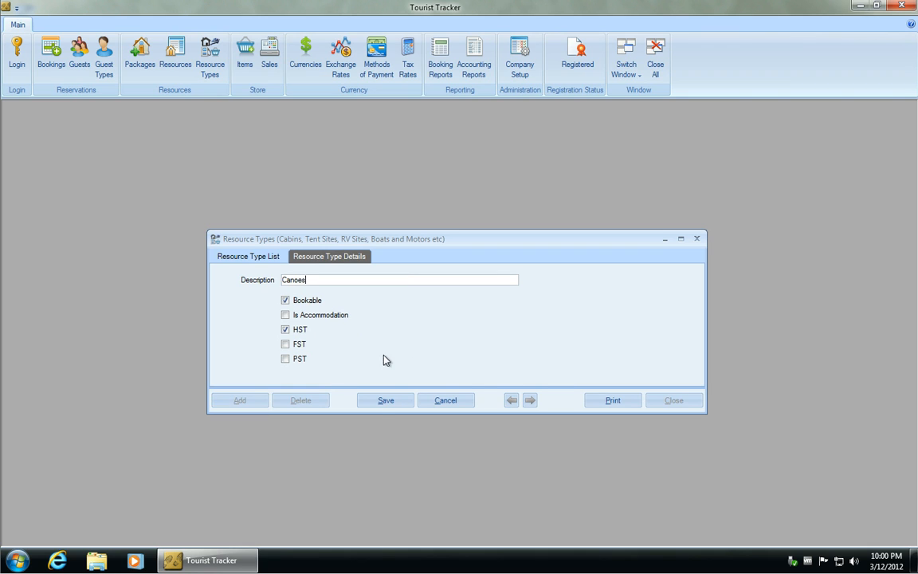
{"action": "left_click", "coordinate": [379, 401]}
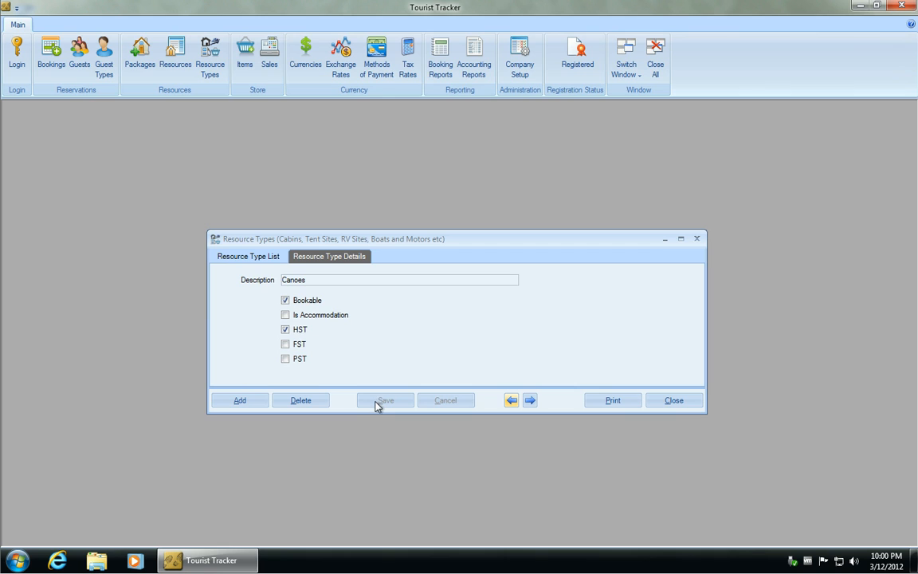
- Add a "Camp Sites" resource type, mark it as accommodation, and save it
{"action": "left_click", "coordinate": [252, 403]}
{"action": "type", "text": "Ca"}
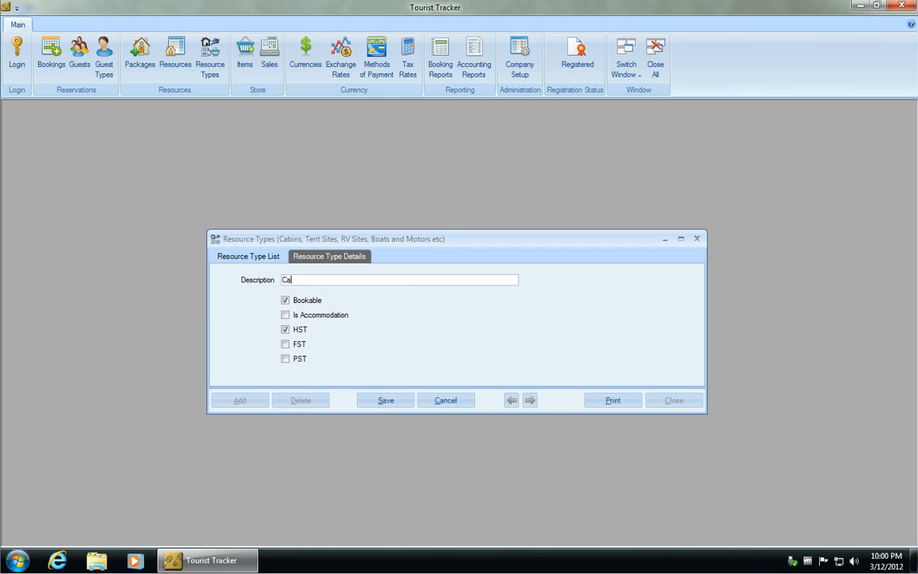
{"action": "type", "text": "mp Sites"}
{"action": "left_click", "coordinate": [286, 315]}
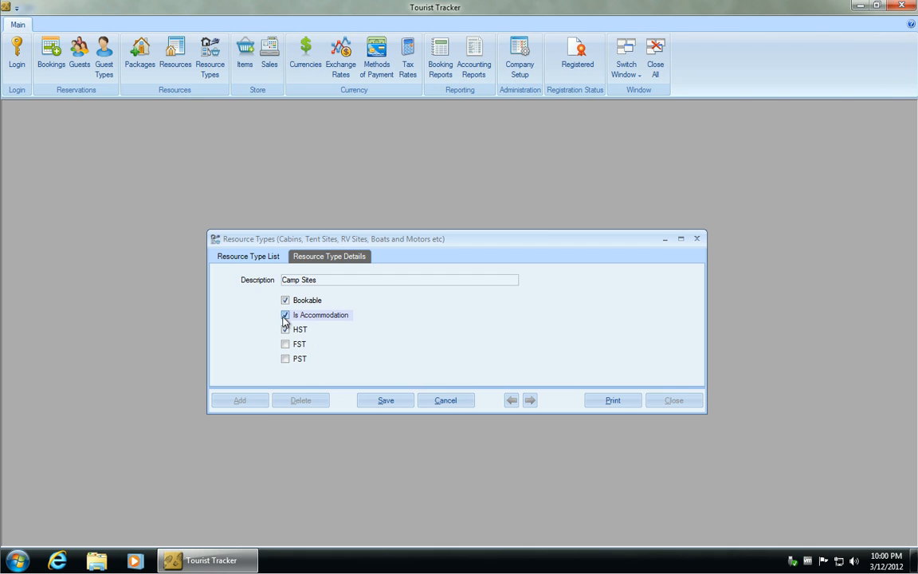
{"action": "left_click", "coordinate": [388, 404]}
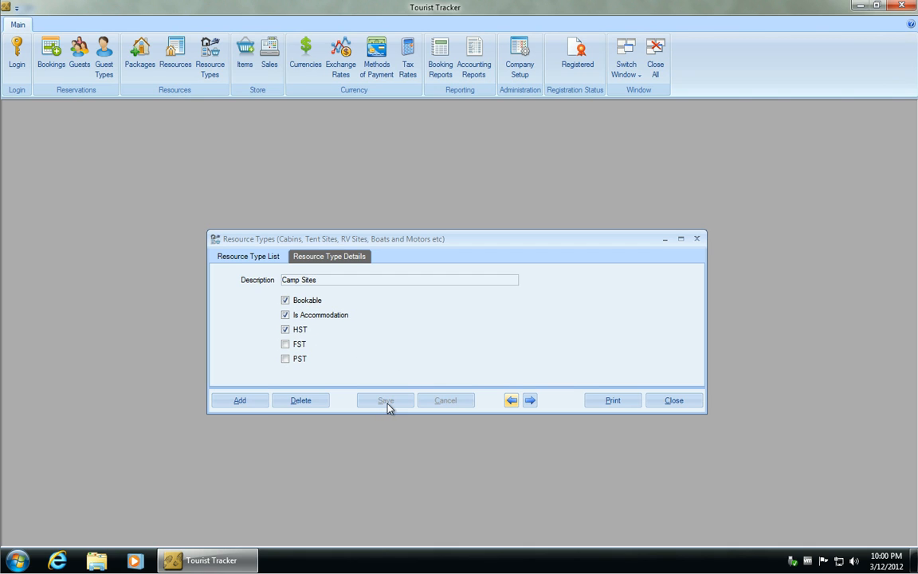
- Add and save a resource type described as "Guides" with the default options
{"action": "left_click", "coordinate": [253, 402]}
{"action": "type", "text": "Guides"}
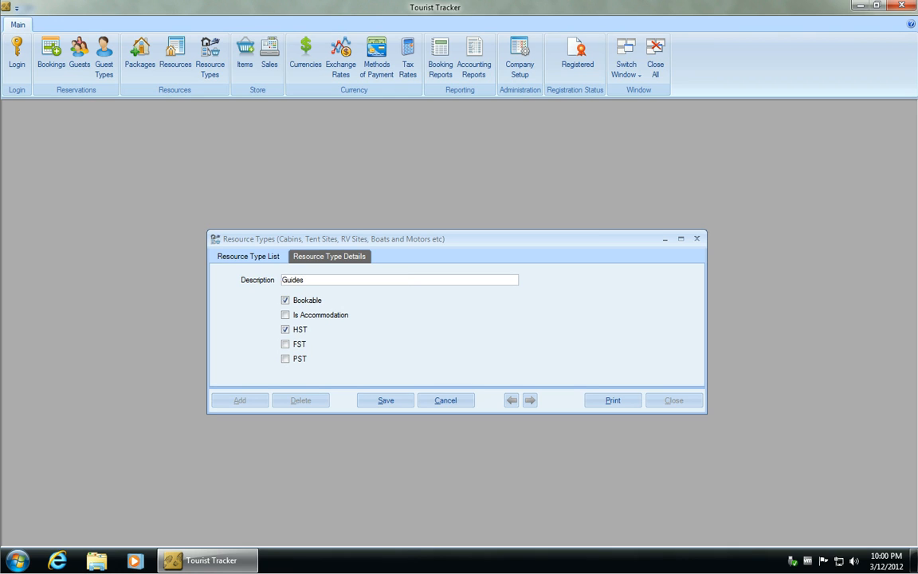
{"action": "left_click", "coordinate": [383, 403]}
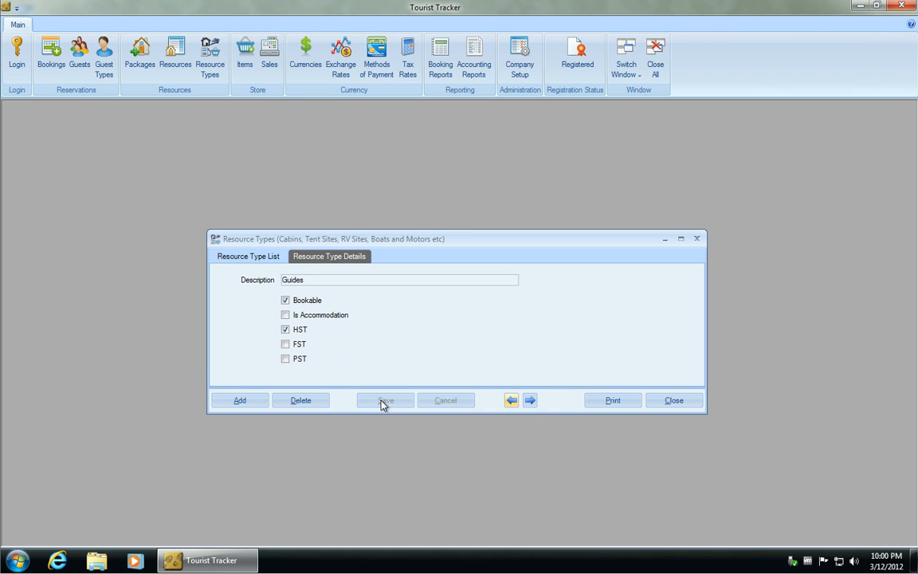
- Add and save a non-bookable resource type named "Resort Trucks", then review the resource type list and close it
{"action": "left_click", "coordinate": [255, 403]}
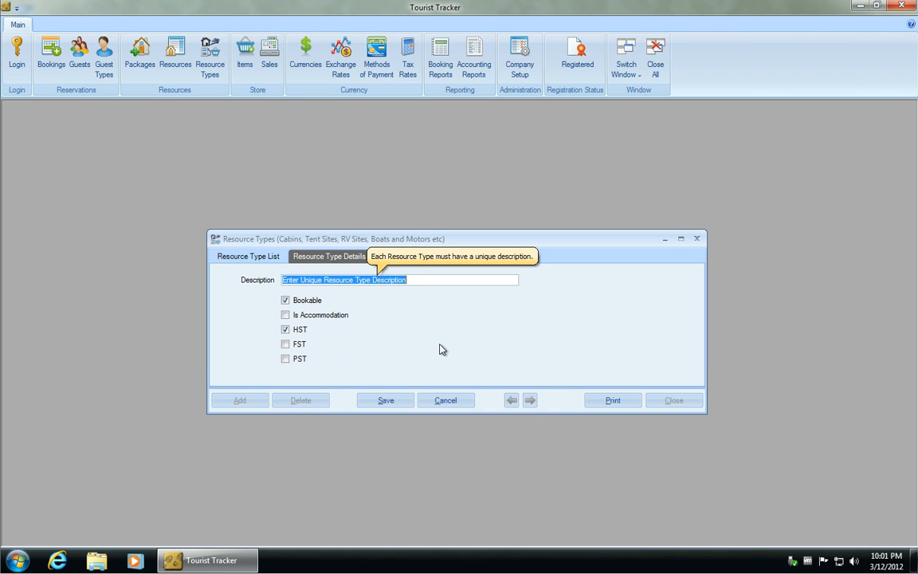
{"action": "type", "text": "Resor"}
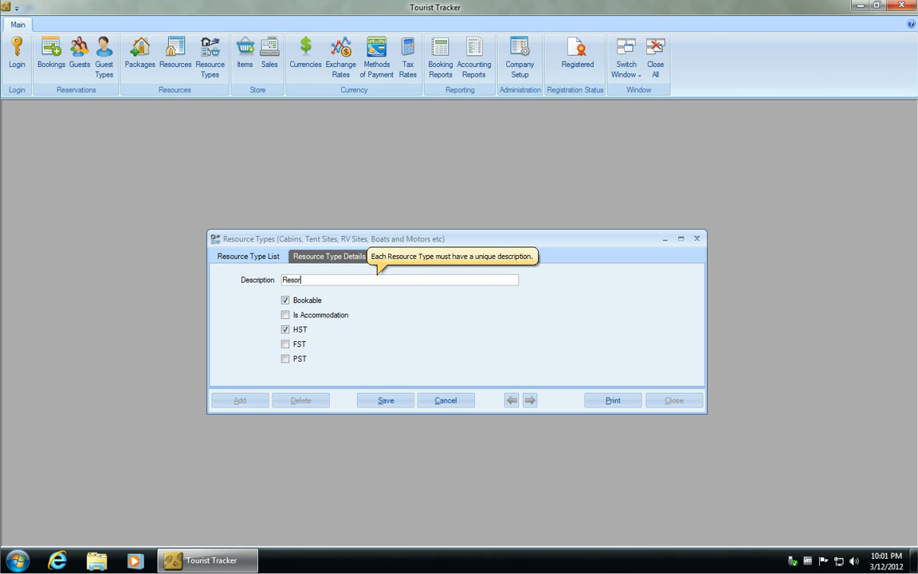
{"action": "type", "text": "t Truck"}
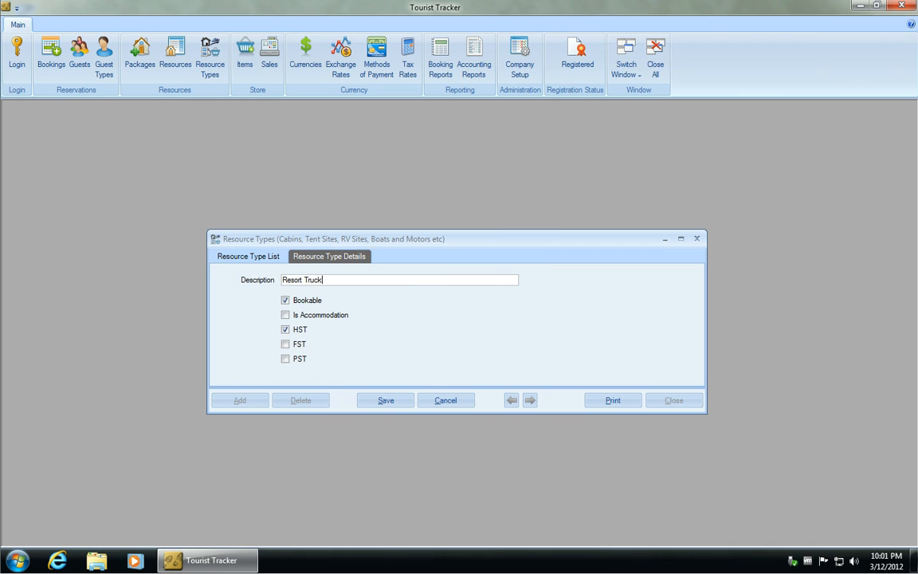
{"action": "type", "text": "s"}
{"action": "left_click", "coordinate": [285, 301]}
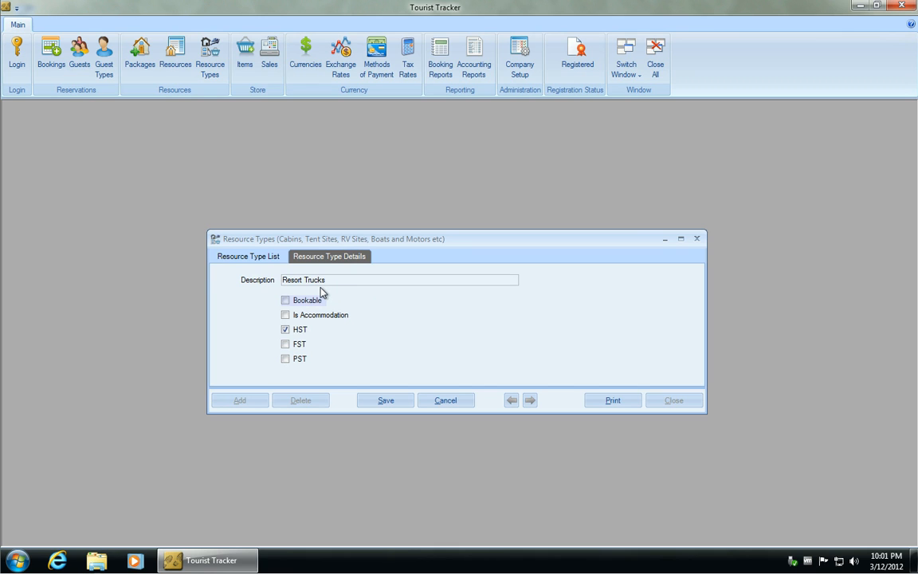
{"action": "left_click", "coordinate": [386, 400]}
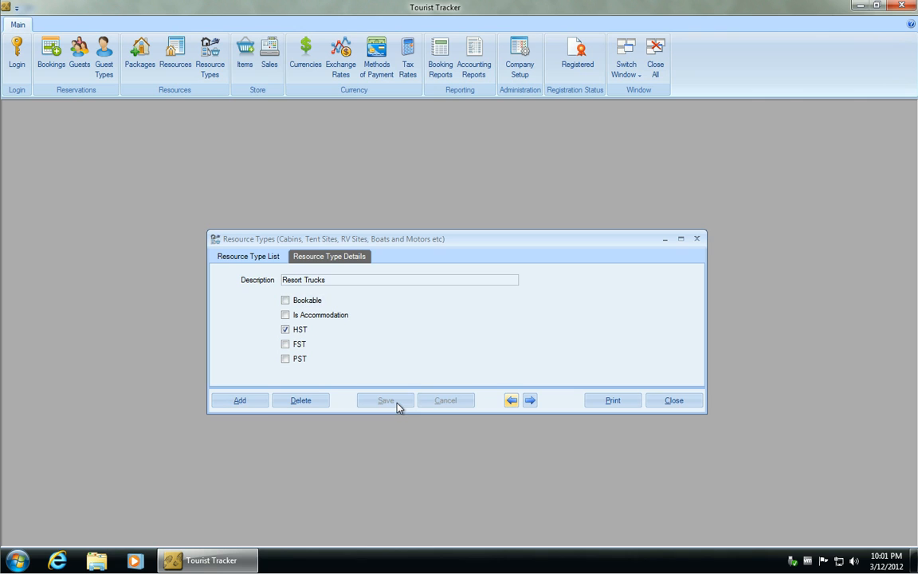
{"action": "left_click", "coordinate": [251, 258]}
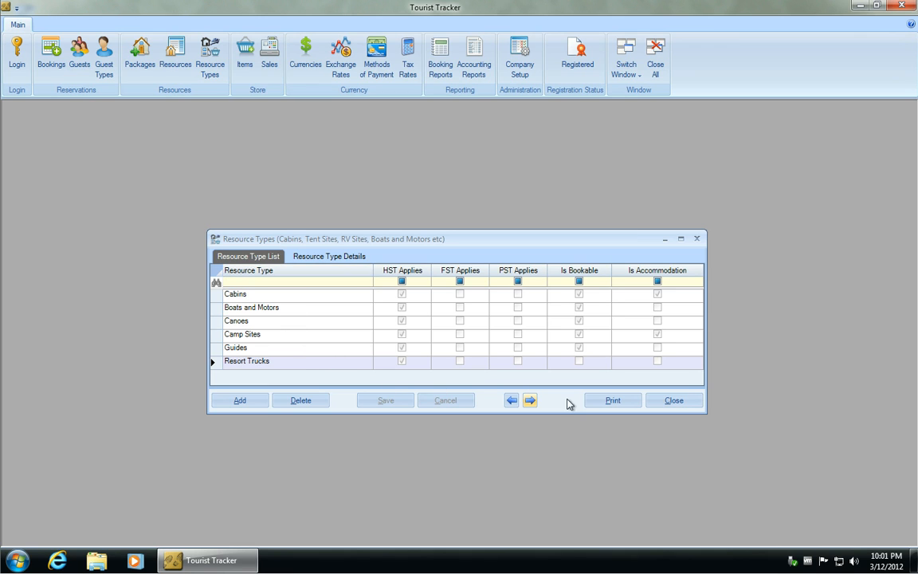
{"action": "left_click", "coordinate": [660, 405]}
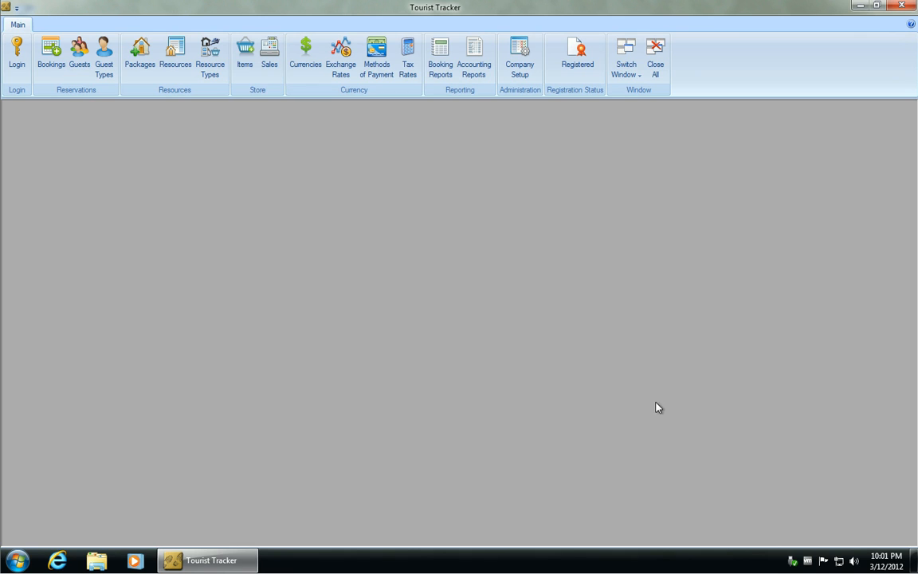
- Delete both sample resources, Sample Accommodation and Sample Rental, from the resource list
{"action": "left_click", "coordinate": [172, 62]}
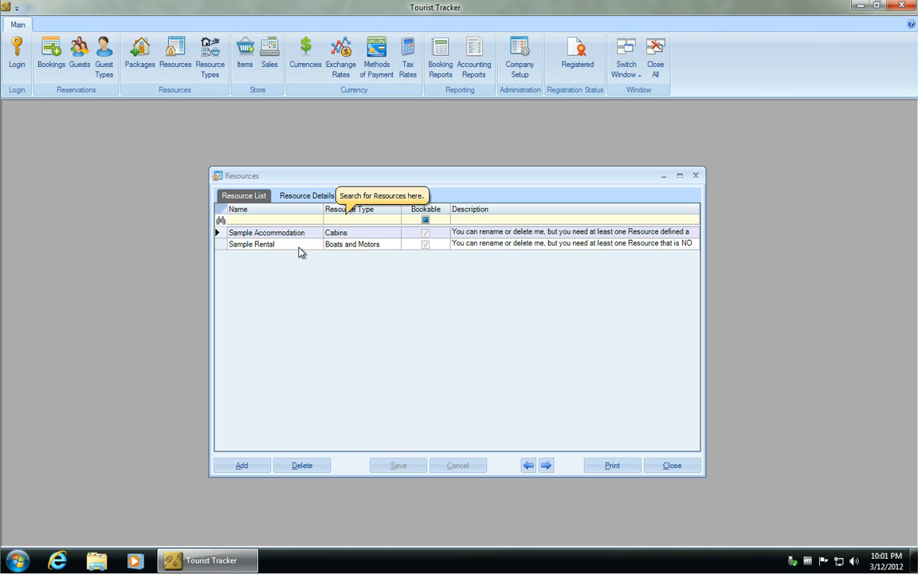
{"action": "left_click", "coordinate": [310, 467]}
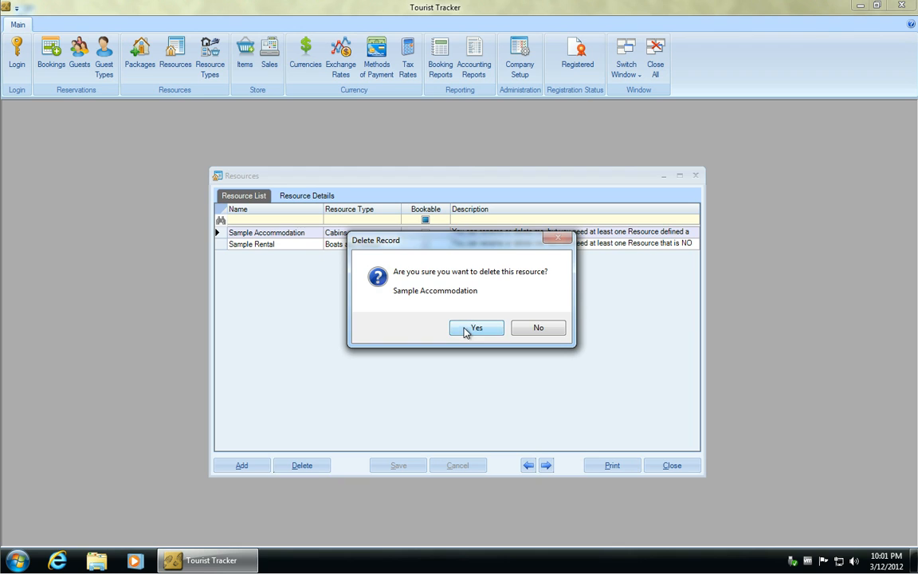
{"action": "left_click", "coordinate": [476, 328]}
{"action": "left_click", "coordinate": [315, 471]}
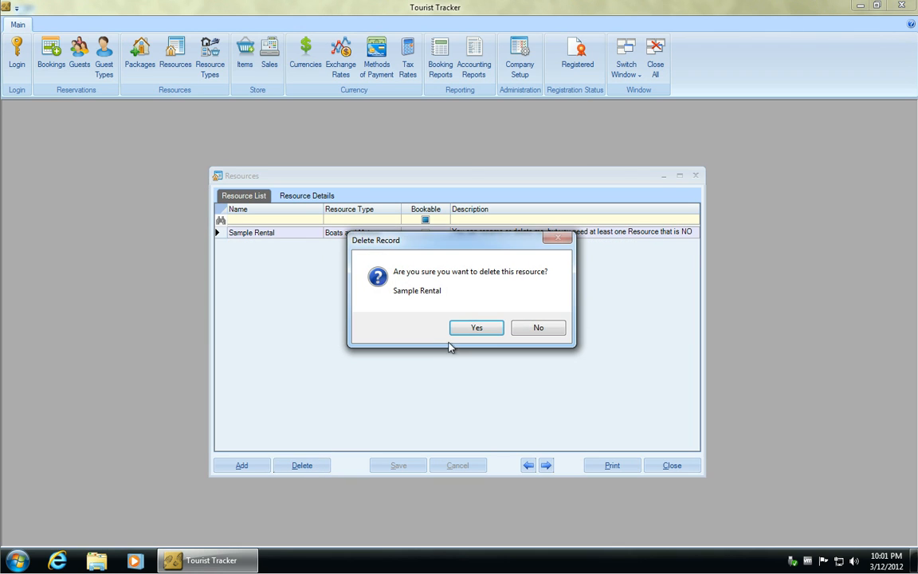
{"action": "left_click", "coordinate": [467, 333]}
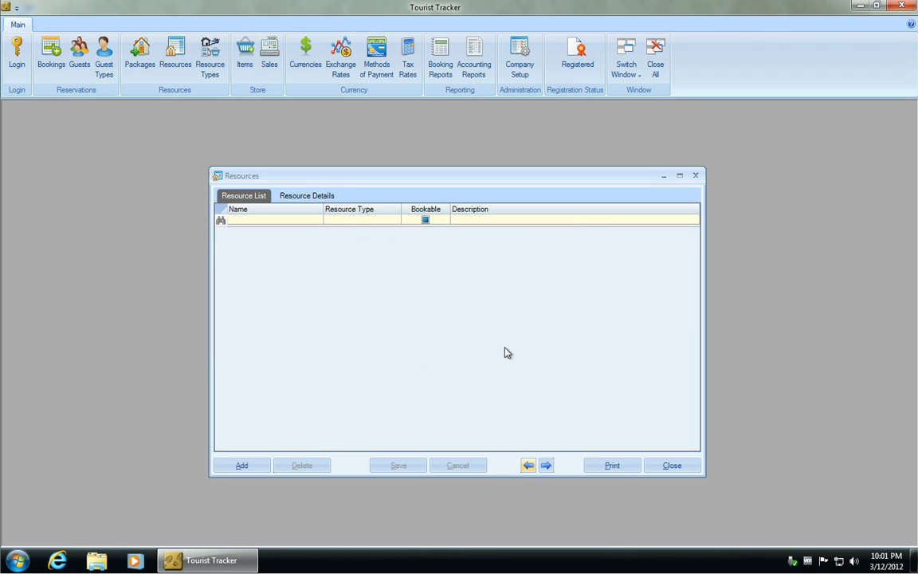
- Create a bookable resource named "Cabin #1" of type Cabins with the description "Luxury cabin by the lake."
{"action": "left_click", "coordinate": [258, 469]}
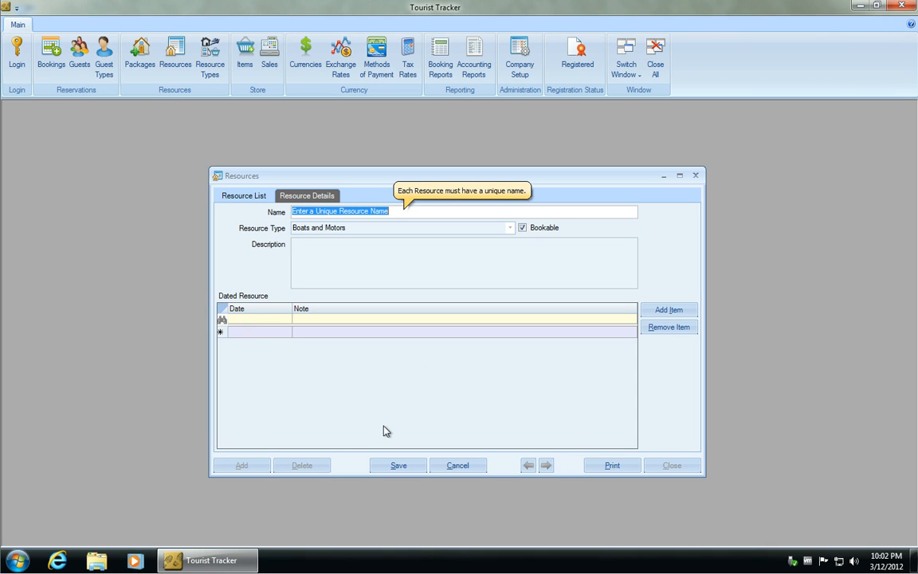
{"action": "type", "text": "Cab"}
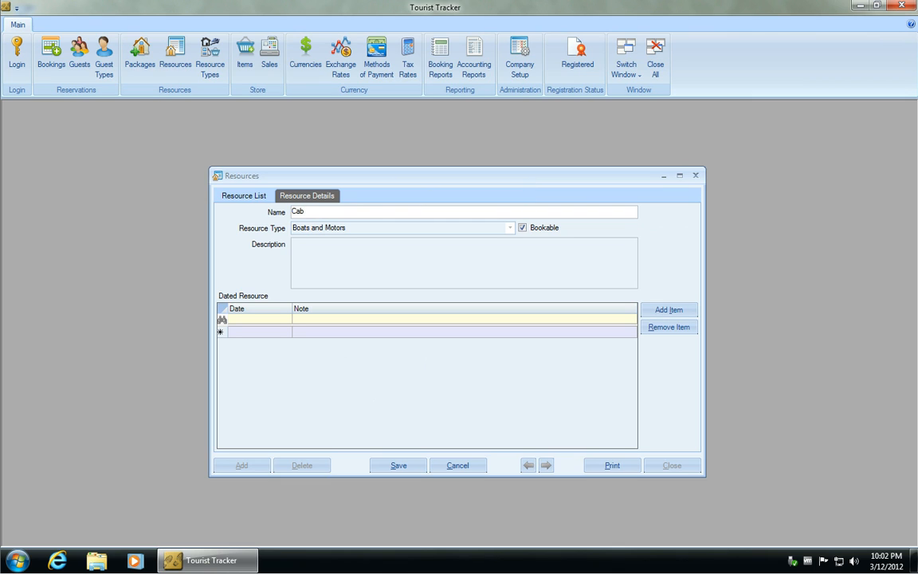
{"action": "type", "text": "in #1"}
{"action": "key", "text": "Tab"}
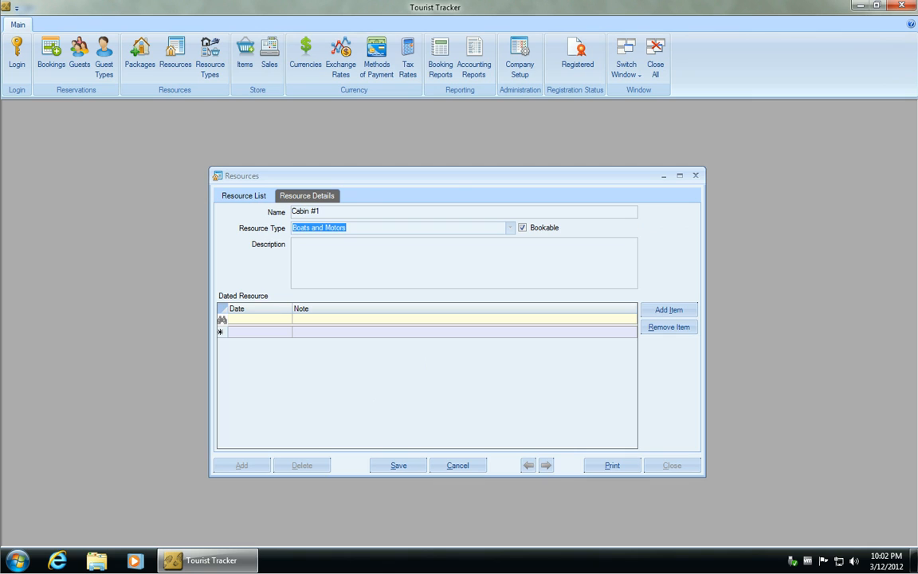
{"action": "type", "text": "Cabins"}
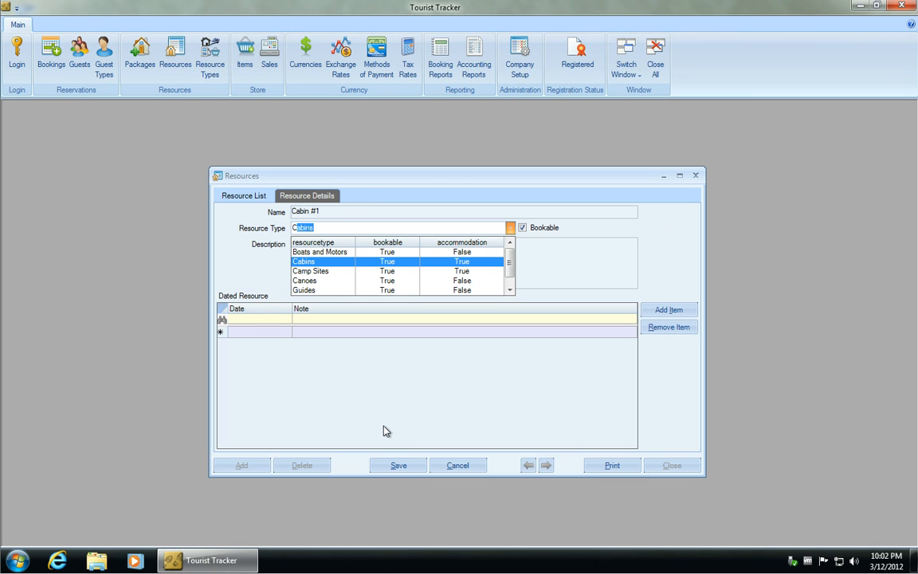
{"action": "key", "text": "Tab"}
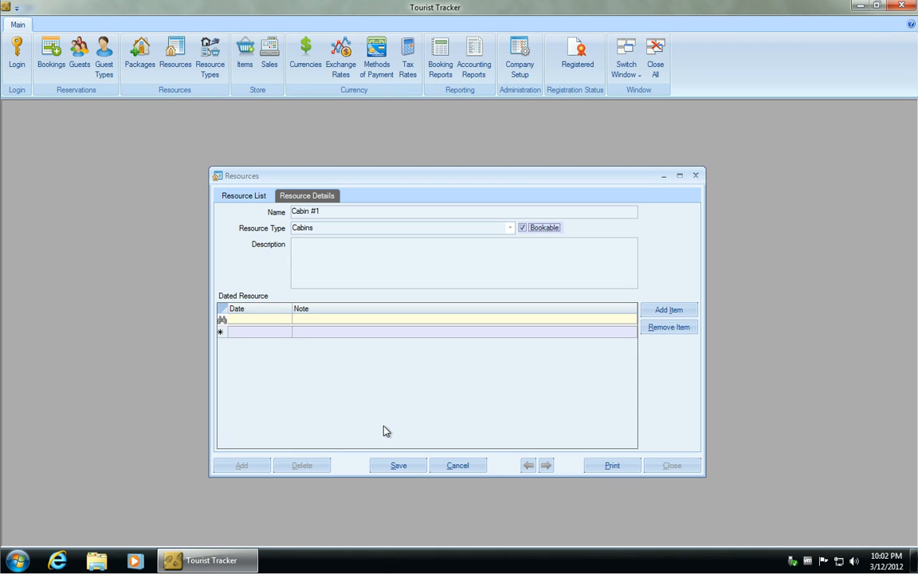
{"action": "key", "text": "Tab"}
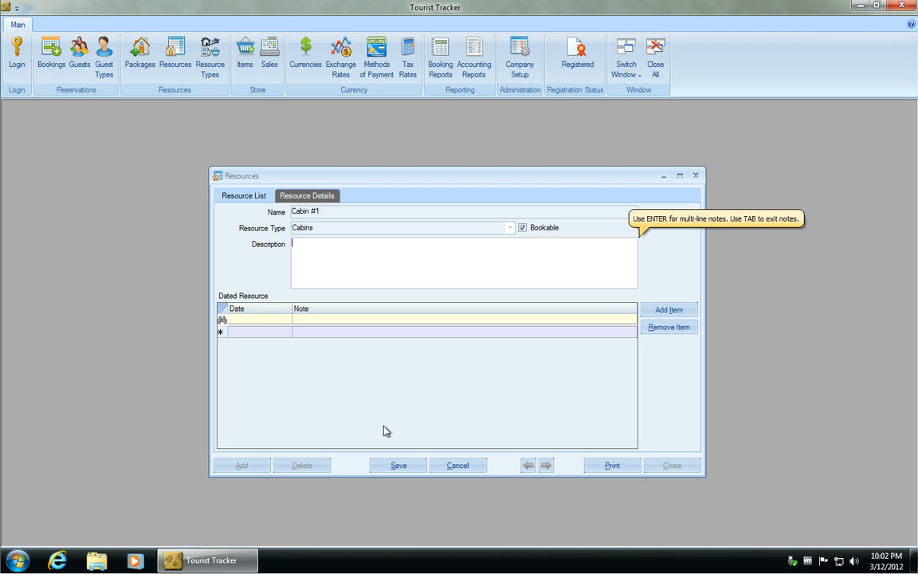
{"action": "type", "text": "Luxury ca"}
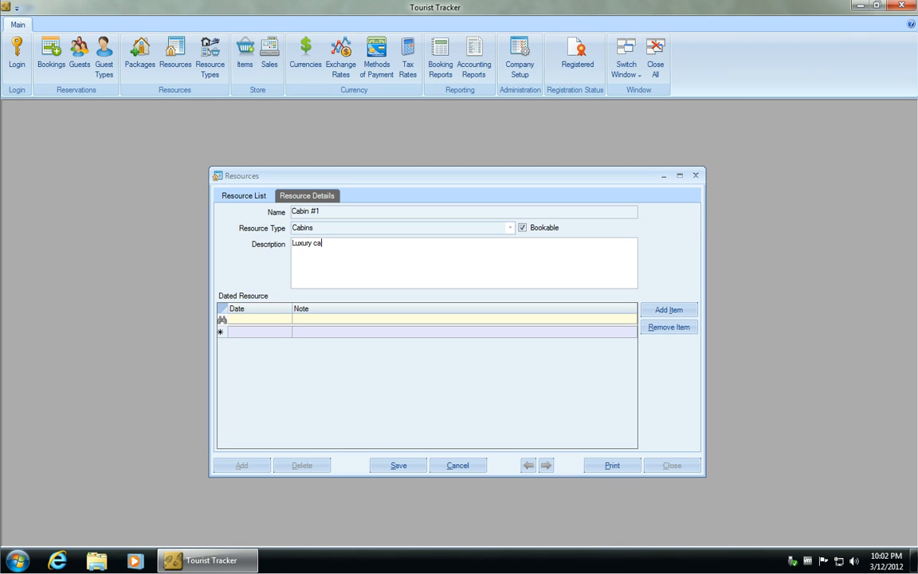
{"action": "type", "text": "bin by the lake."}
- Add a note dated 03/12/2012 reading "Cabin was painted this week." to Cabin #1 and save the resource
{"action": "left_click", "coordinate": [285, 333]}
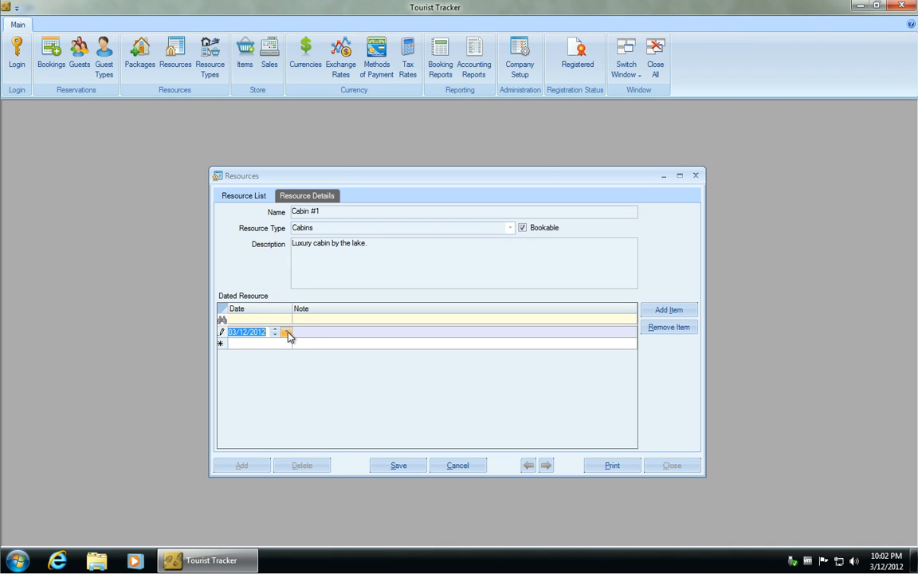
{"action": "left_click", "coordinate": [287, 333]}
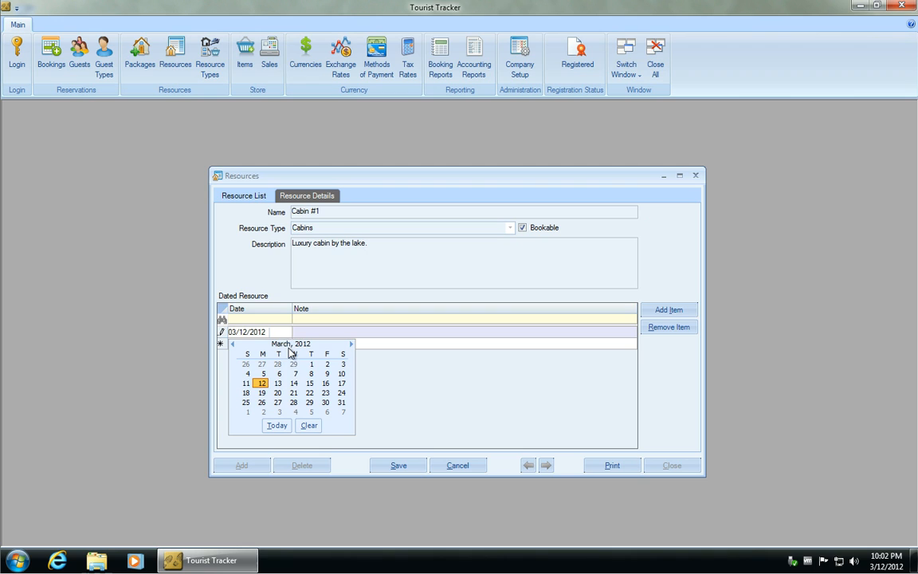
{"action": "left_click", "coordinate": [262, 384]}
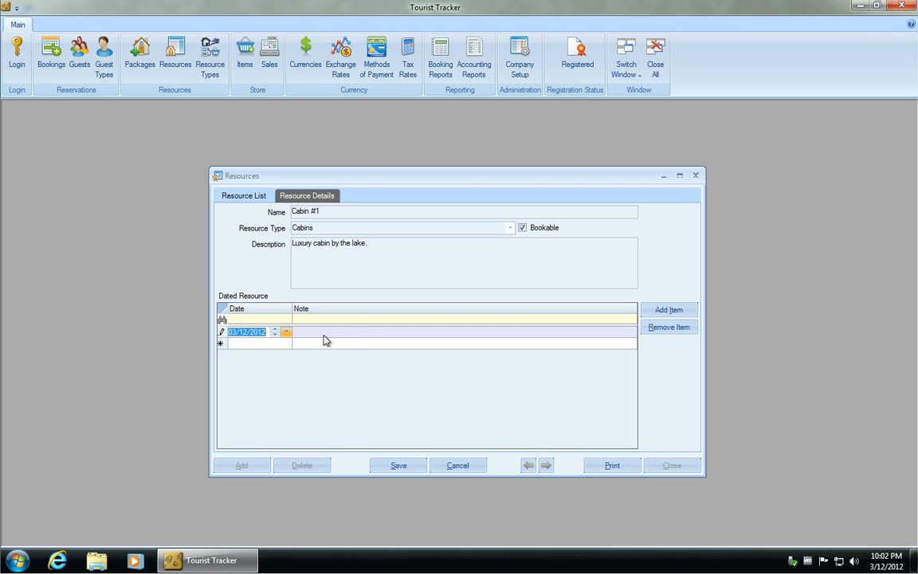
{"action": "left_click", "coordinate": [325, 334]}
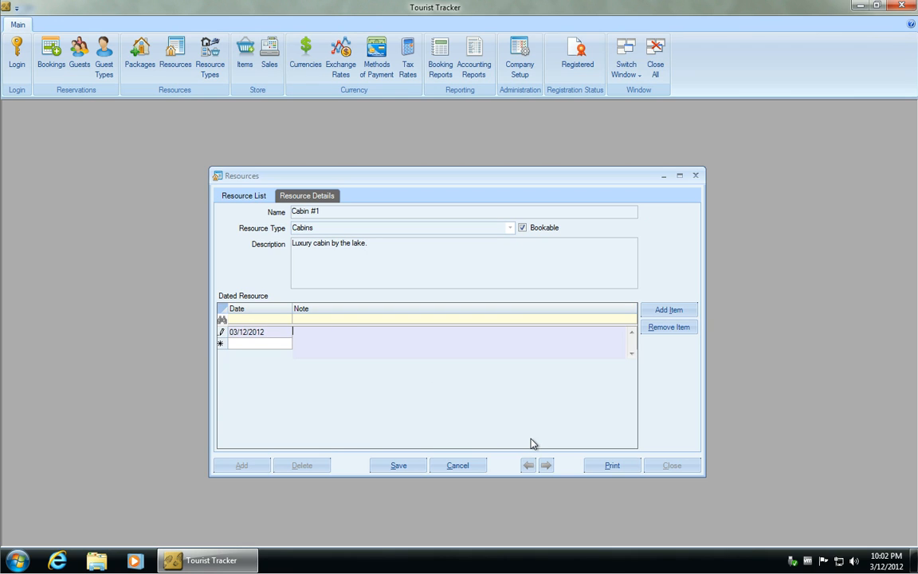
{"action": "type", "text": "Cabin was painted this week."}
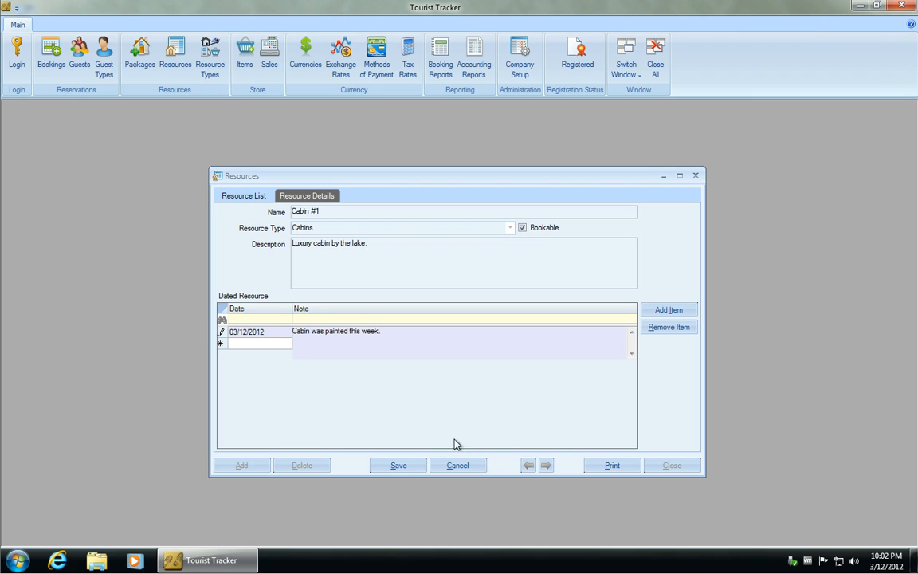
{"action": "left_click", "coordinate": [391, 466]}
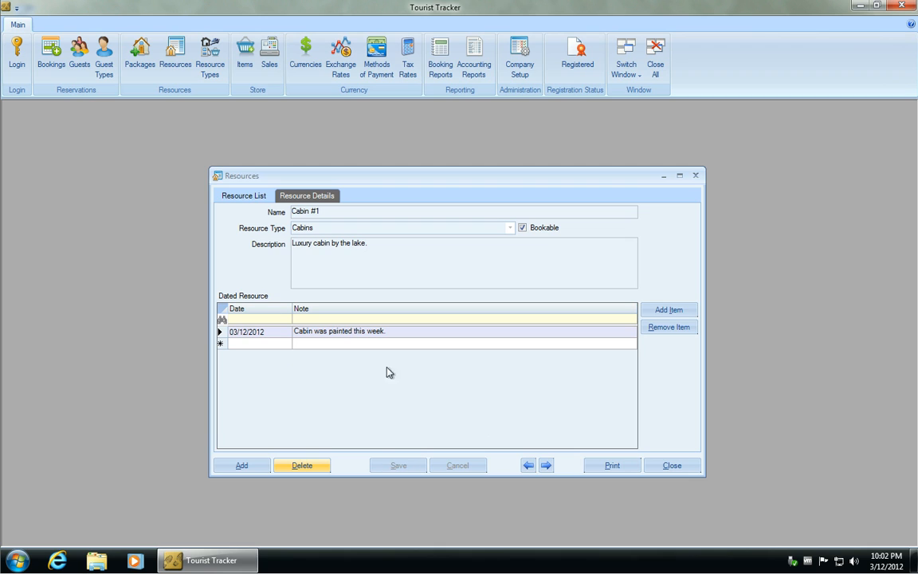
- Add and save a bookable resource named "Cabin # 2" of type Cabins
{"action": "left_click", "coordinate": [255, 470]}
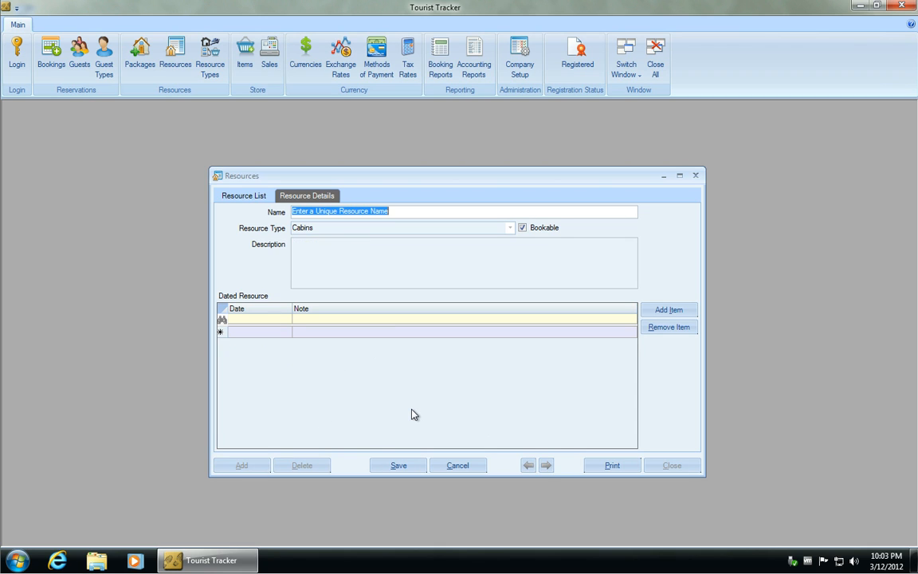
{"action": "type", "text": "Cabin"}
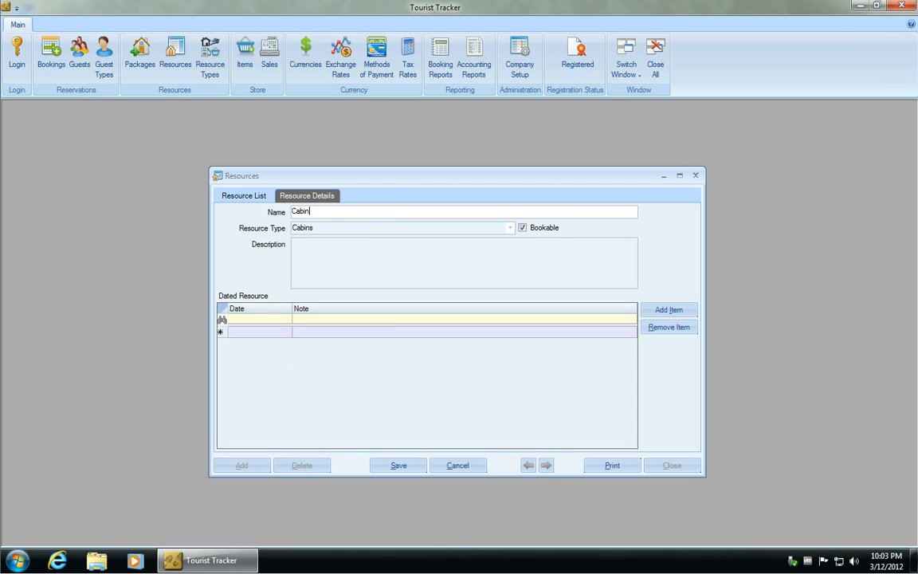
{"action": "type", "text": " # 2"}
{"action": "left_click", "coordinate": [397, 466]}
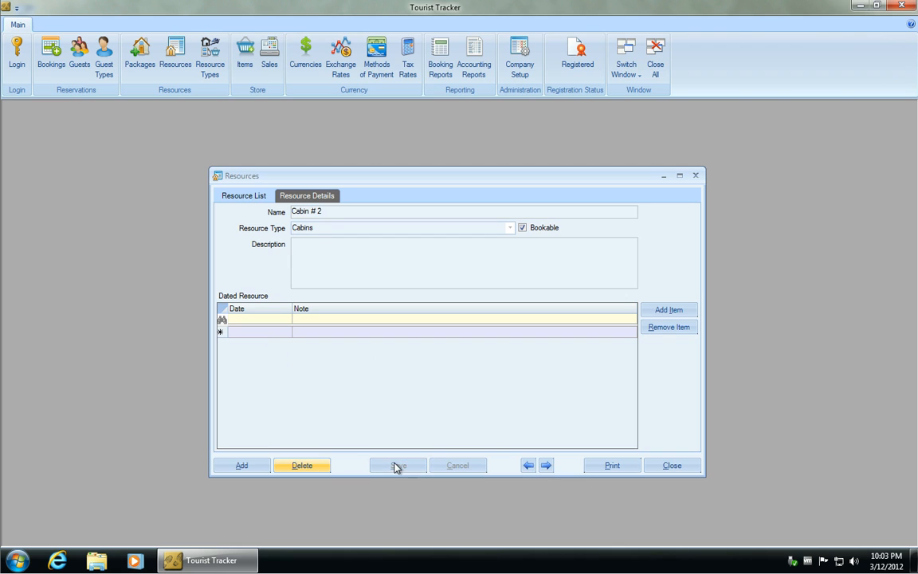
- Add and save a bookable resource named "Boat and Motor #1" of type Boats and Motors
{"action": "left_click", "coordinate": [245, 466]}
{"action": "type", "text": "Boa"}
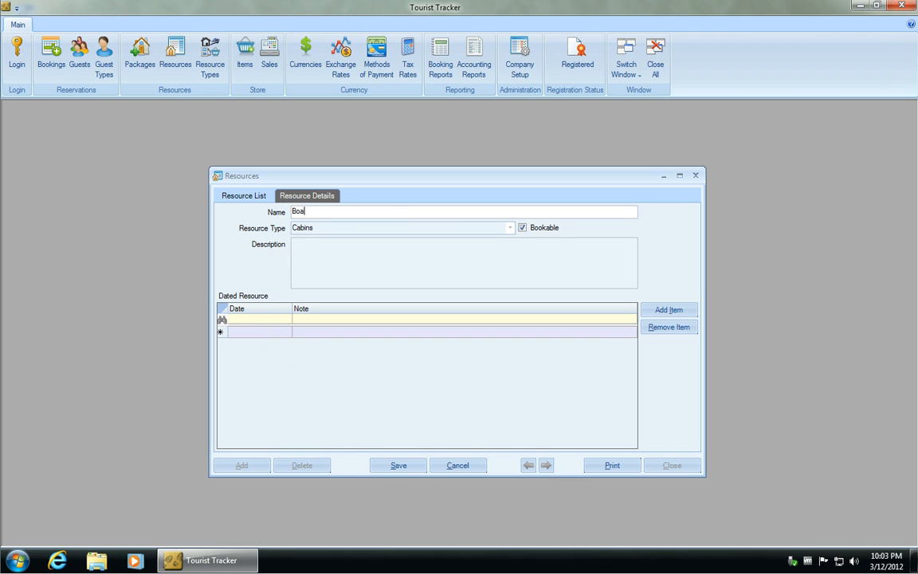
{"action": "type", "text": "t and Motor #1"}
{"action": "key", "text": "Tab"}
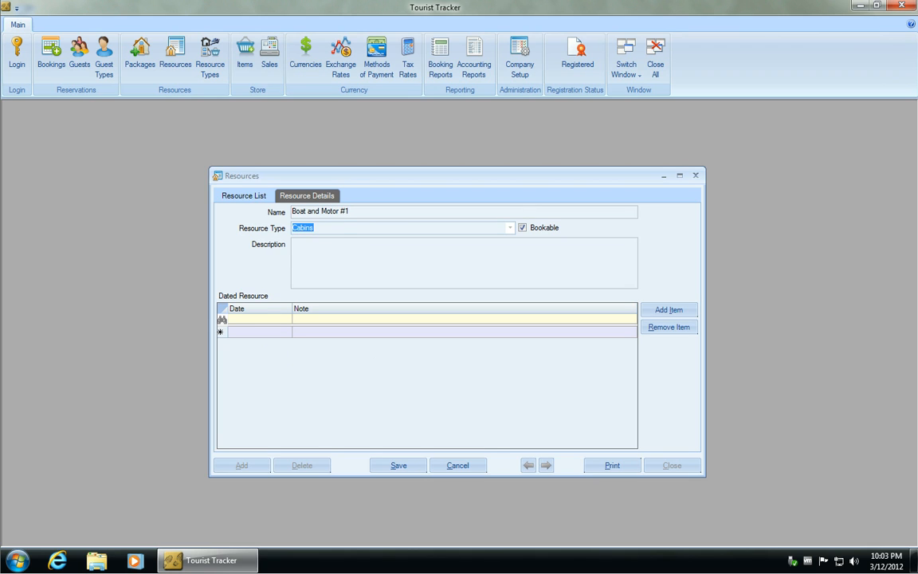
{"action": "type", "text": "b"}
{"action": "key", "text": "Tab"}
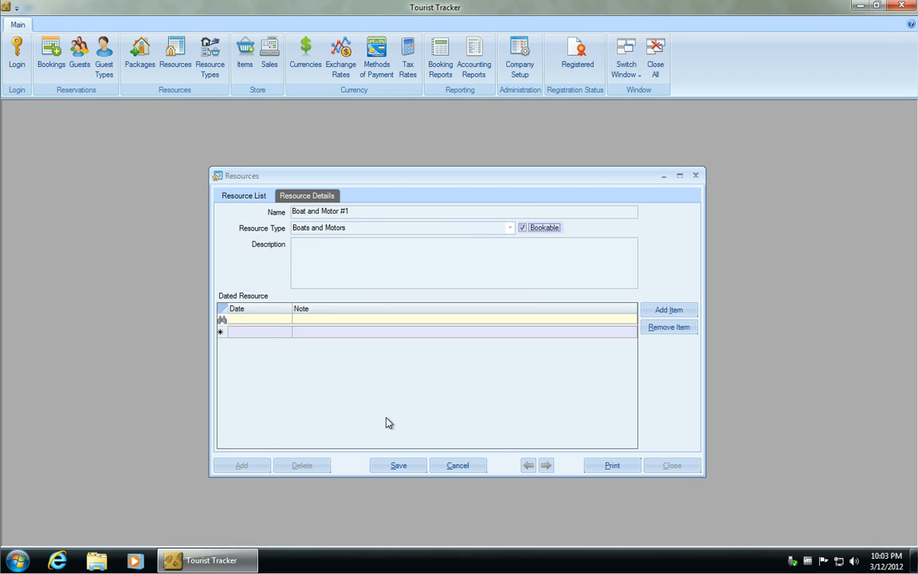
{"action": "left_click", "coordinate": [398, 464]}
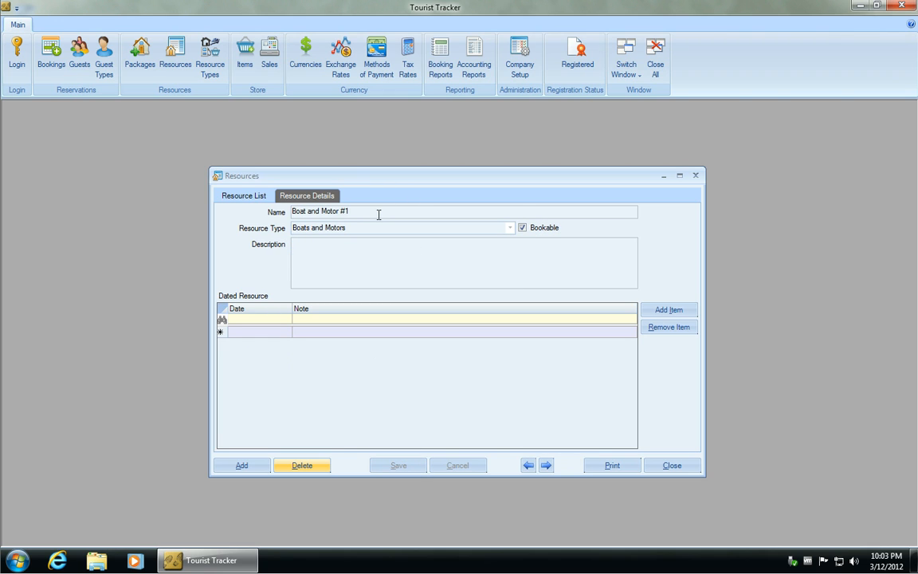
- Add and save a bookable resource named "Boat and Motor # 2" of type Boats and Motors, then show the resource list
{"action": "left_click", "coordinate": [240, 464]}
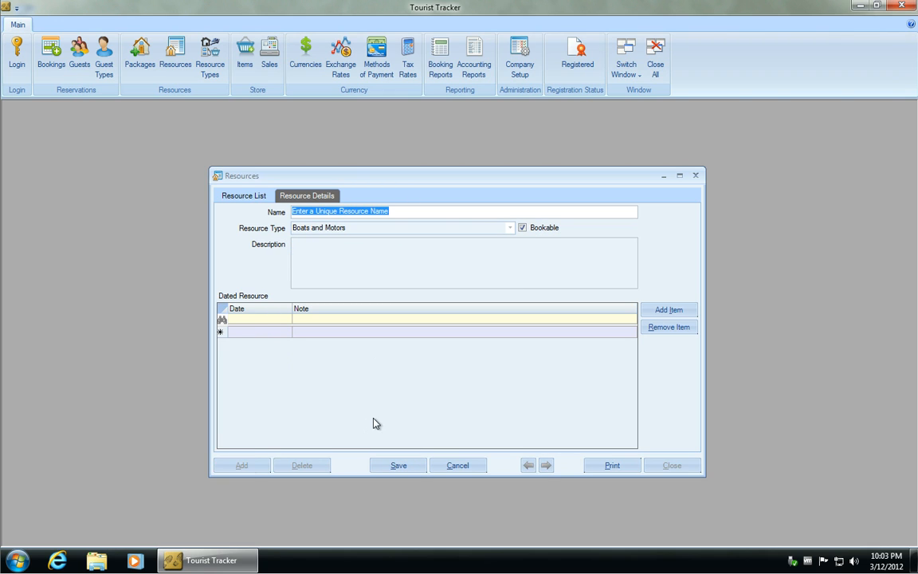
{"action": "type", "text": "Boat and "}
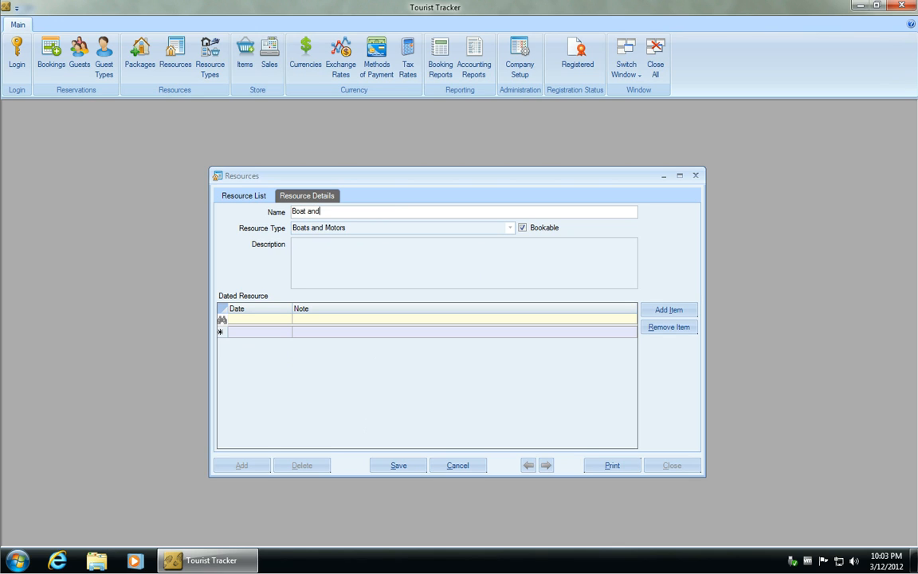
{"action": "type", "text": "Motor # 2"}
{"action": "key", "text": "Tab"}
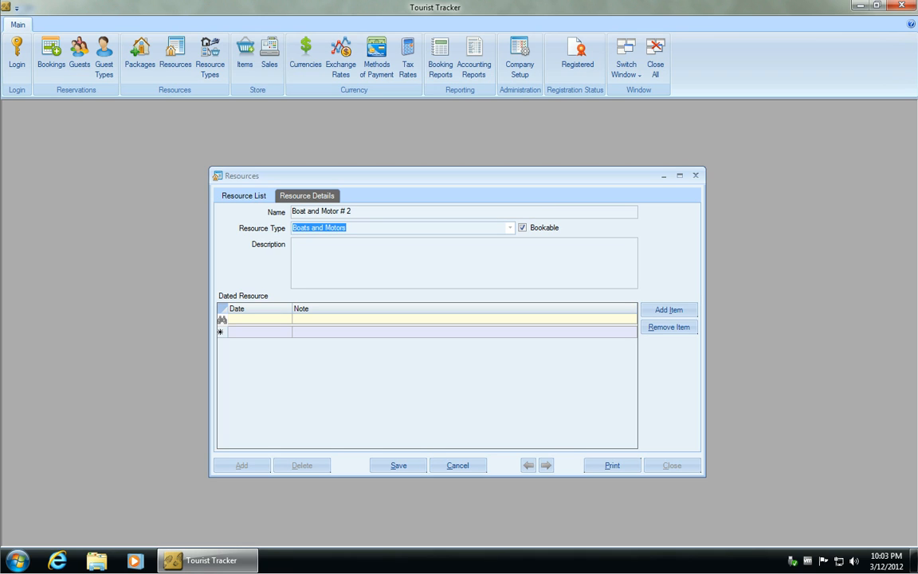
{"action": "left_click", "coordinate": [391, 467]}
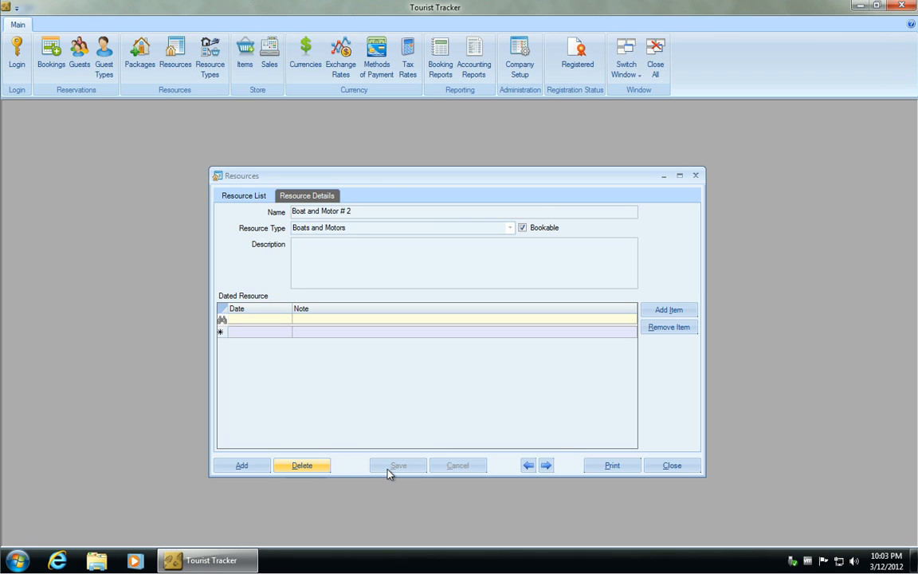
{"action": "left_click", "coordinate": [254, 196]}
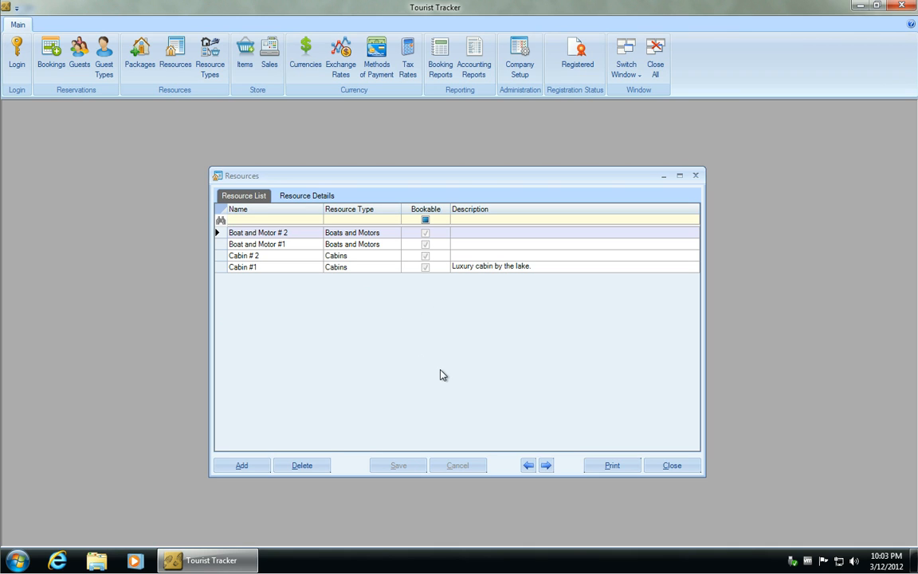
- Create a non-bookable resource named "Truck #1" of type Resort Trucks with the description "F-150 Truck for resort"
{"action": "left_click", "coordinate": [254, 468]}
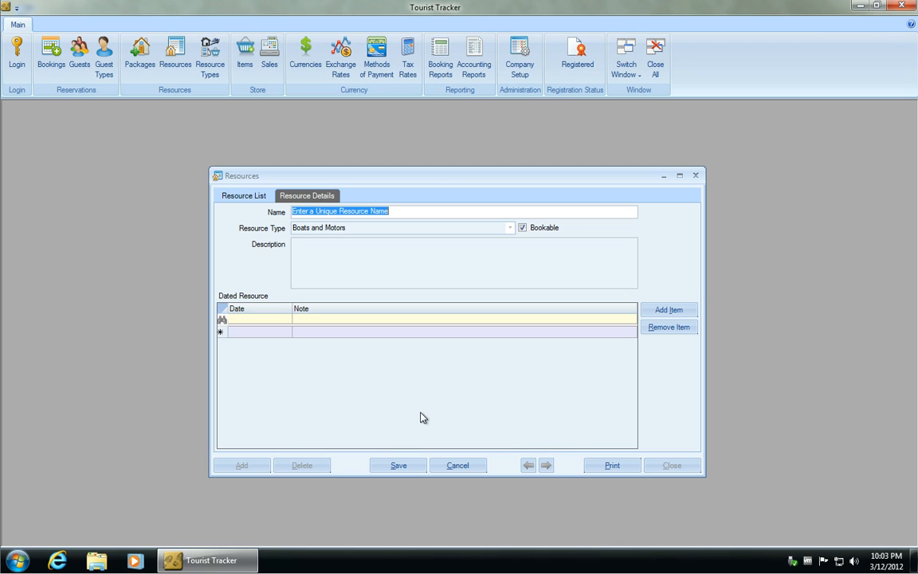
{"action": "type", "text": "Truc"}
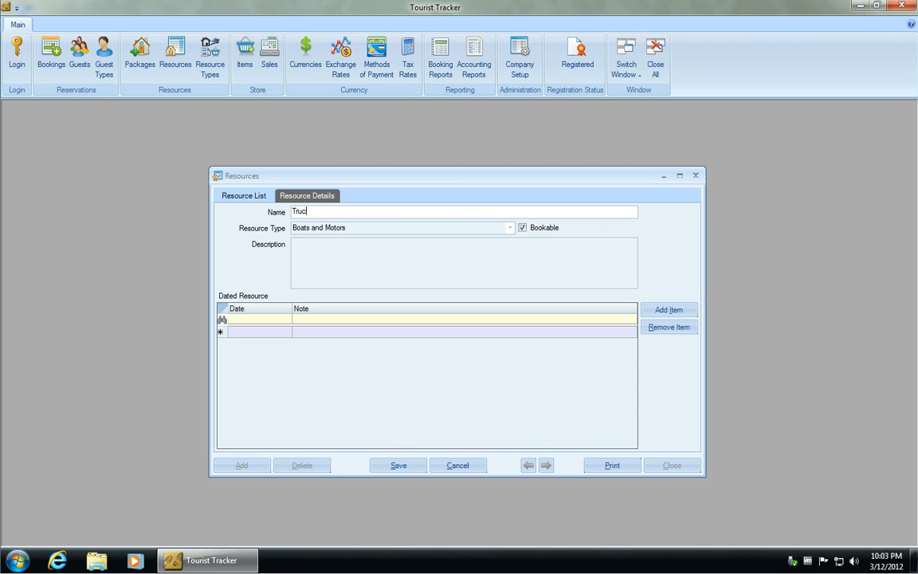
{"action": "type", "text": "k #1"}
{"action": "key", "text": "Tab"}
{"action": "type", "text": "Re"}
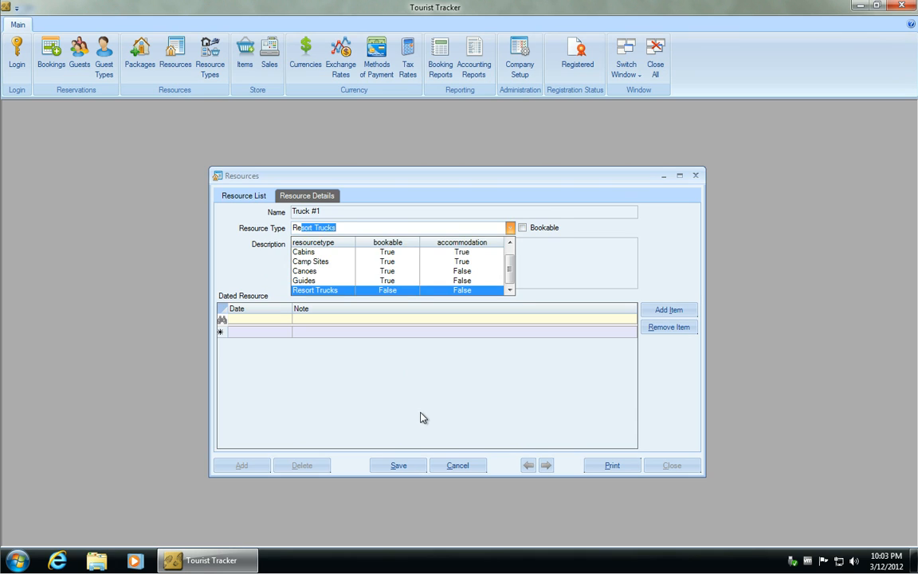
{"action": "key", "text": "Tab"}
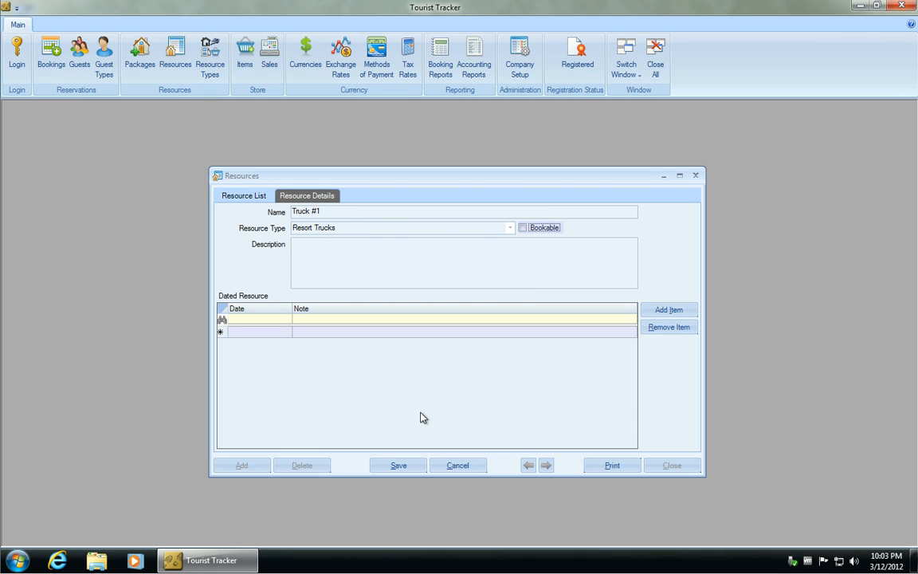
{"action": "left_click", "coordinate": [423, 266]}
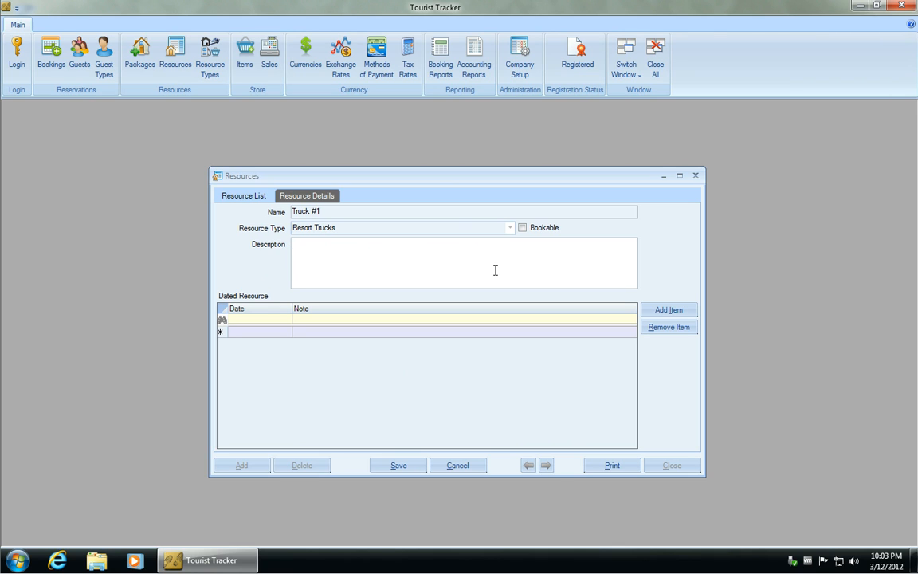
{"action": "type", "text": "F-150 Truck for resort"}
- Add a note dated 03/06/2012 reading "Oil change at 40,000 km." to Truck #1, save the resource and return to the resource list
{"action": "left_click", "coordinate": [293, 331]}
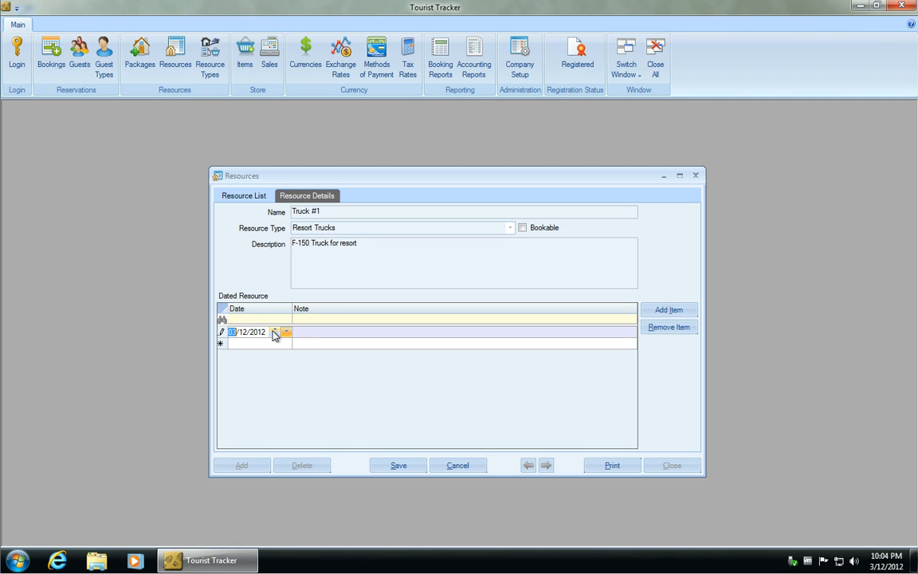
{"action": "left_click", "coordinate": [285, 333]}
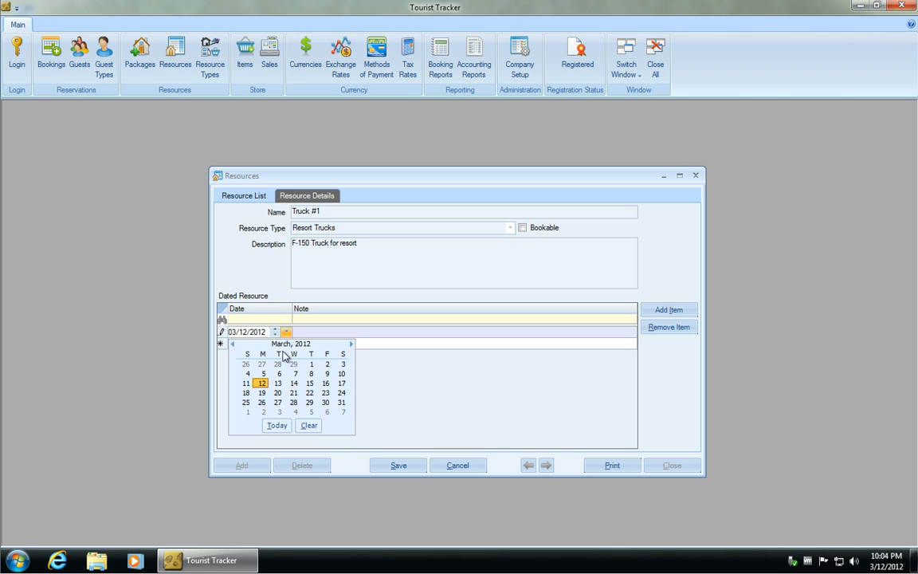
{"action": "left_click", "coordinate": [279, 374]}
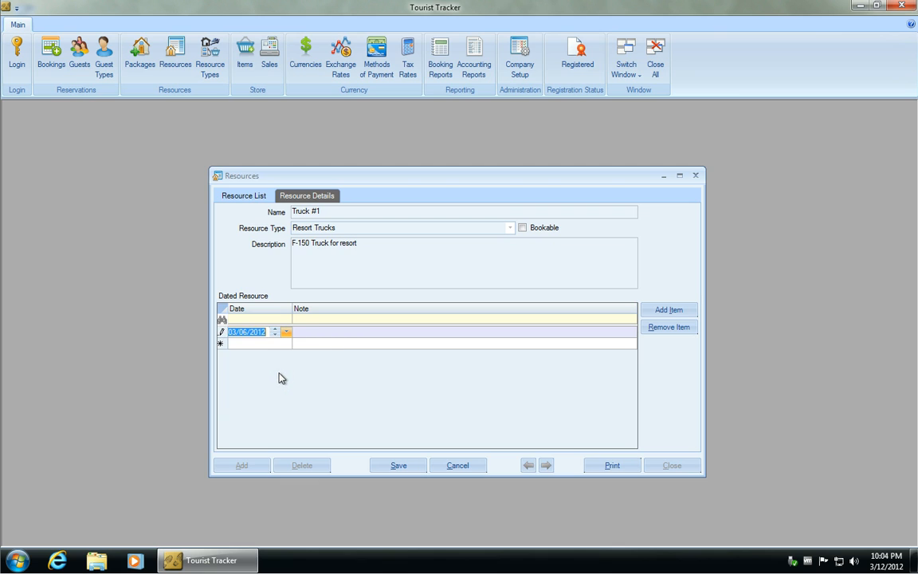
{"action": "left_click", "coordinate": [316, 333]}
{"action": "type", "text": "Oil"}
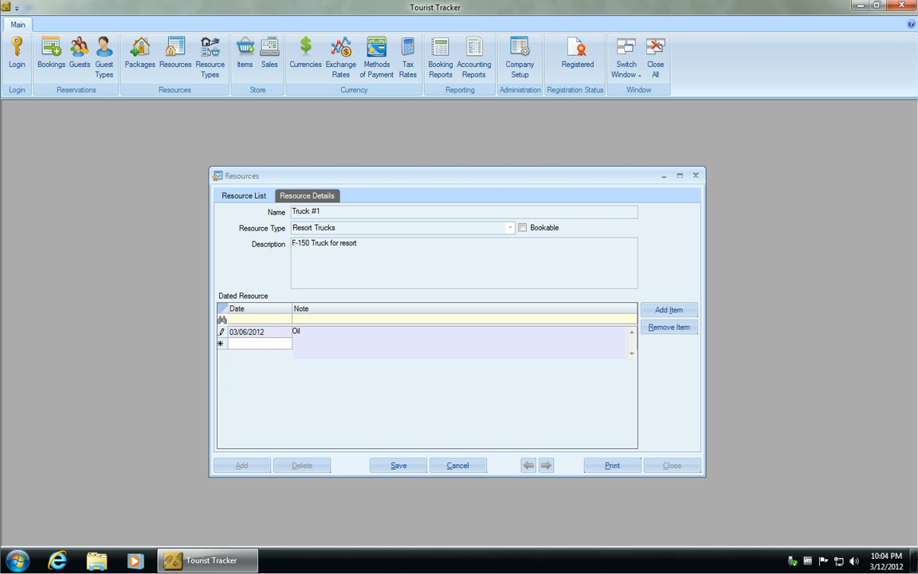
{"action": "type", "text": " change at 40,000 km."}
{"action": "left_click", "coordinate": [402, 465]}
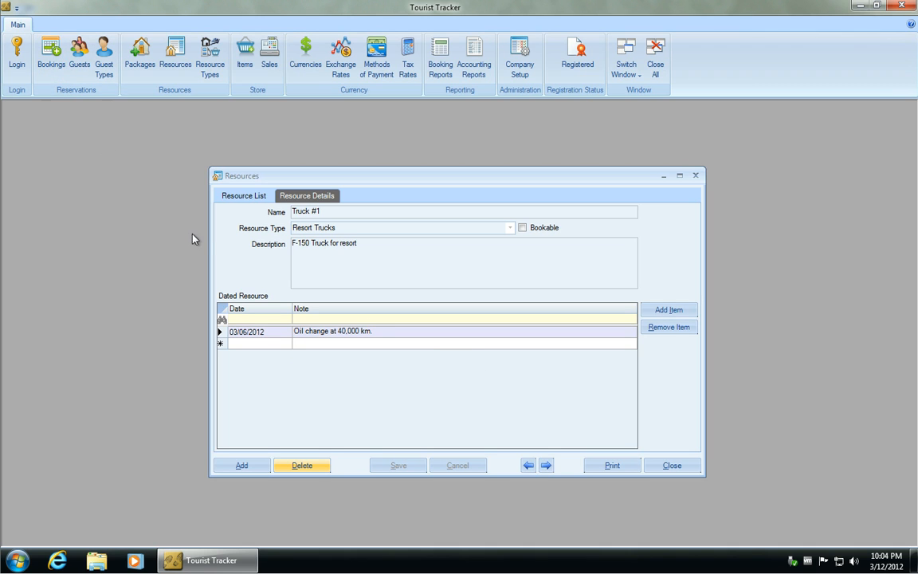
{"action": "left_click", "coordinate": [251, 196]}
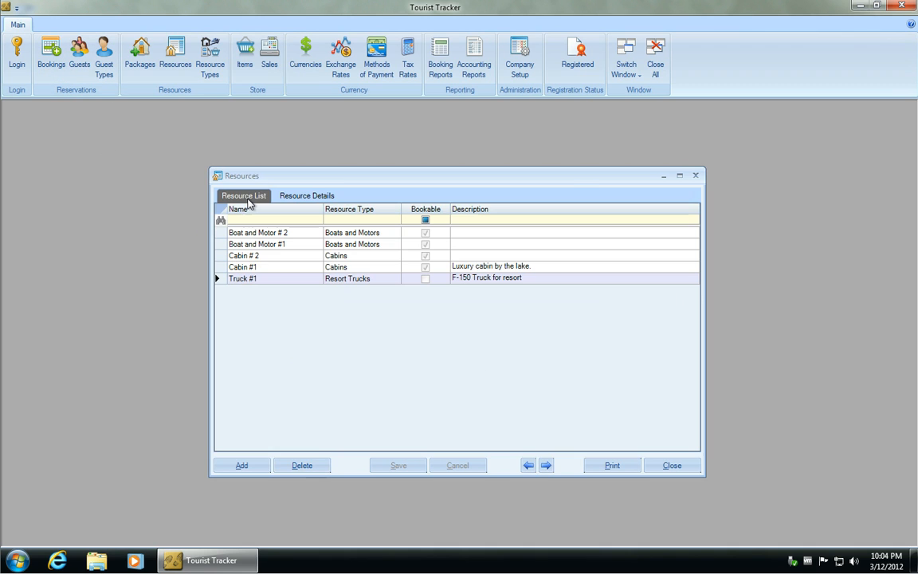